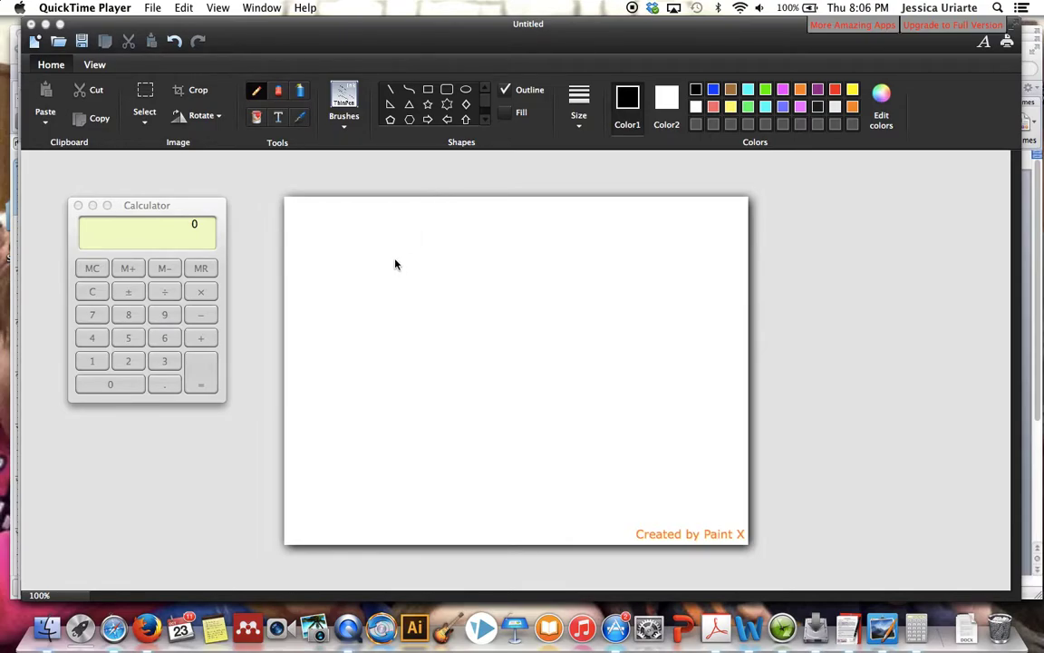
Handwrite '14 ×' at the top of the canvas with the Pencil
left_click(418, 217)
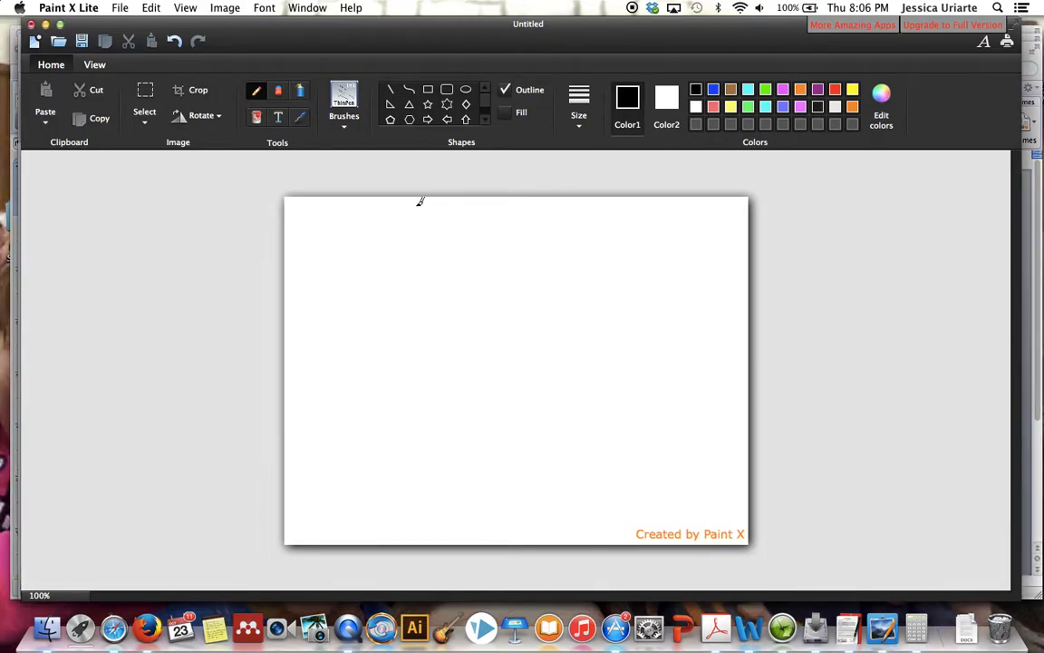
mouse_move(412, 207)
left_mouse_down()
mouse_move(411, 242)
mouse_move(450, 227)
mouse_move(443, 246)
left_mouse_up()
mouse_move(481, 212)
left_mouse_down()
mouse_move(497, 228)
mouse_move(482, 229)
mouse_move(531, 210)
mouse_move(548, 242)
mouse_move(558, 226)
mouse_move(558, 245)
left_mouse_up()
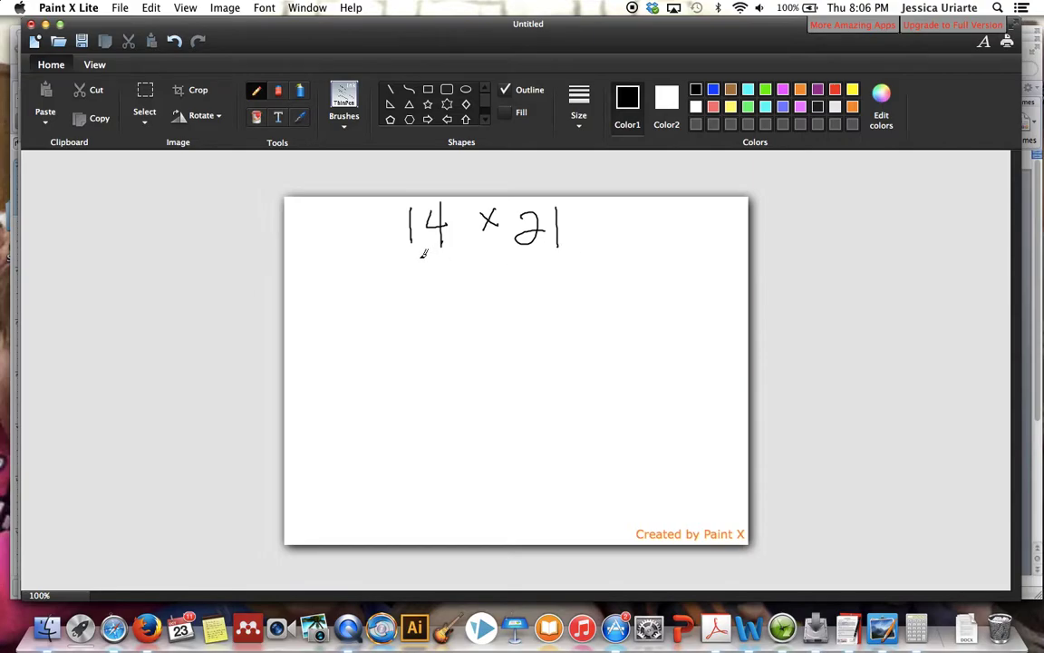
Underline the 1 and 4 of 14 and draw one diagonal line for the 1 and parallel lines for the 4
left_click_drag(397, 250, 421, 248)
left_click_drag(341, 422, 524, 268)
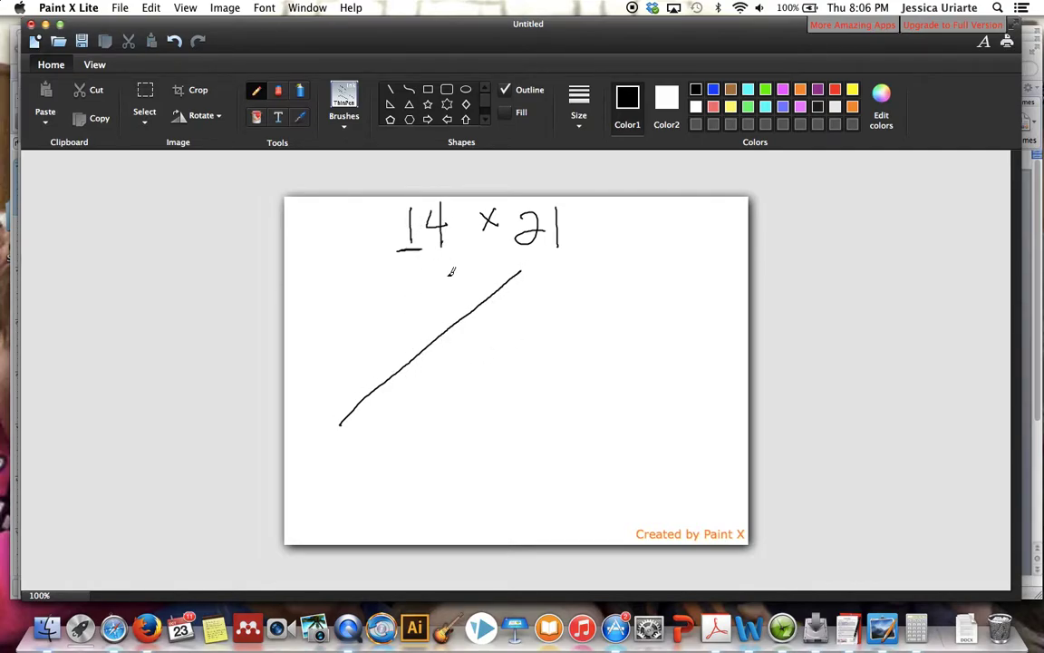
left_click_drag(432, 254, 454, 254)
left_click_drag(428, 487, 623, 326)
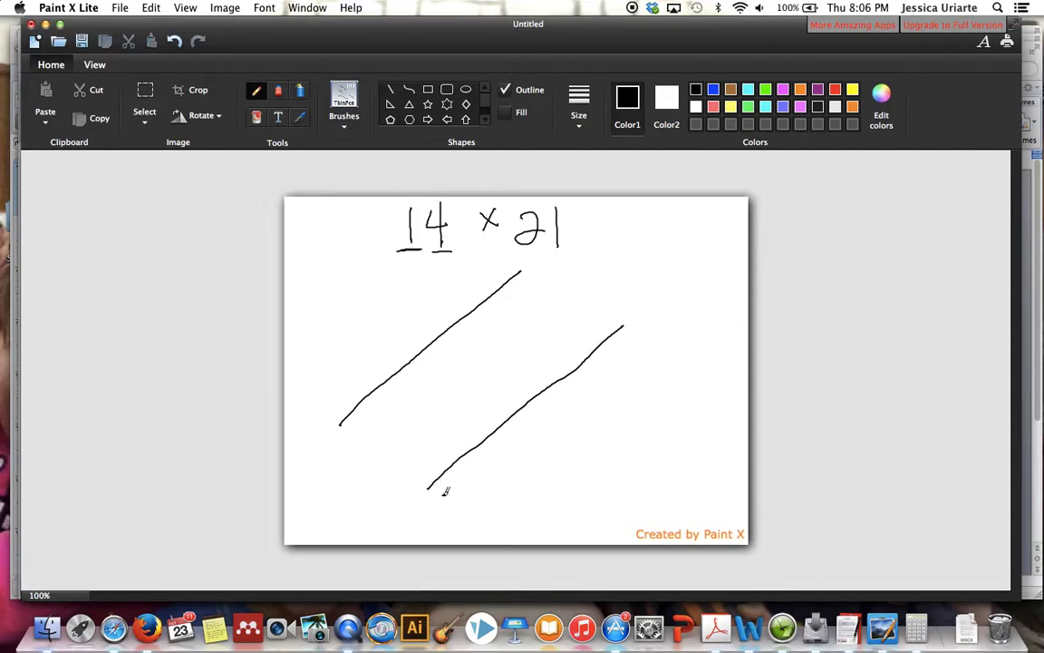
left_click_drag(439, 497, 638, 339)
mouse_move(453, 501)
left_mouse_down()
mouse_move(472, 487)
mouse_move(473, 504)
mouse_move(645, 354)
mouse_move(650, 363)
left_mouse_up()
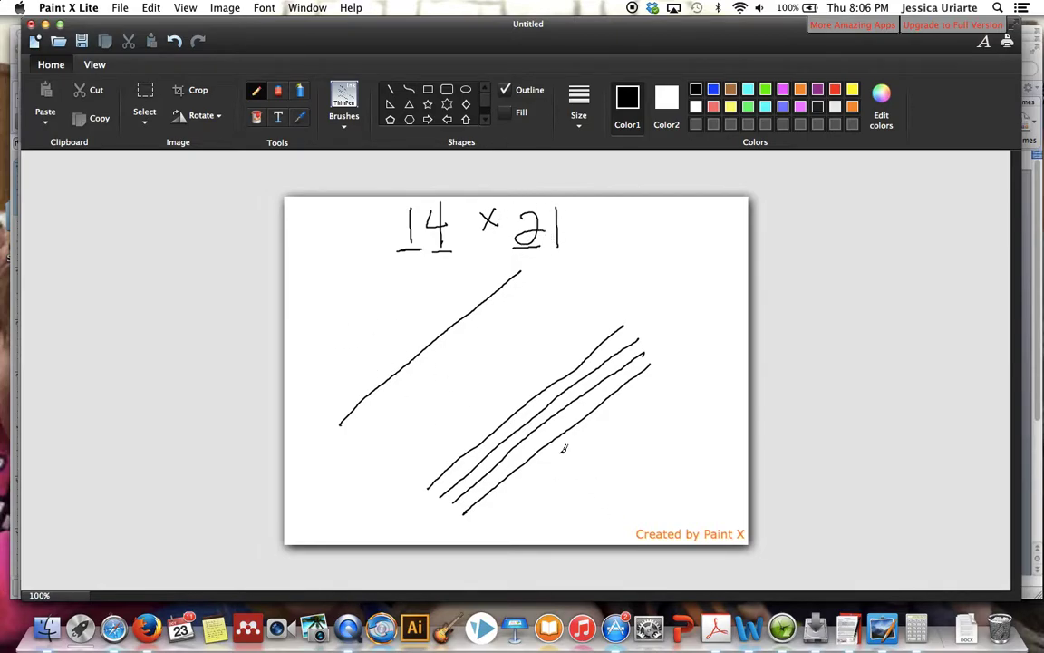
Draw two crossing lines for the 2 of 21, underline the 1, and add its single crossing line
left_click_drag(341, 337, 526, 498)
left_click_drag(356, 326, 543, 493)
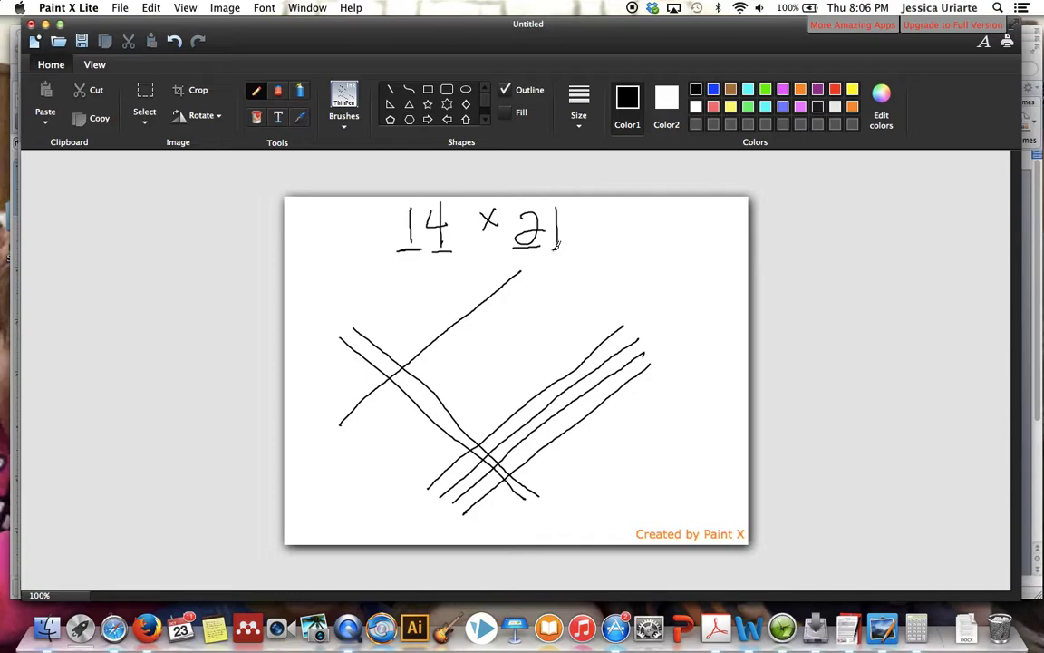
left_click_drag(551, 251, 580, 254)
left_click_drag(447, 271, 648, 463)
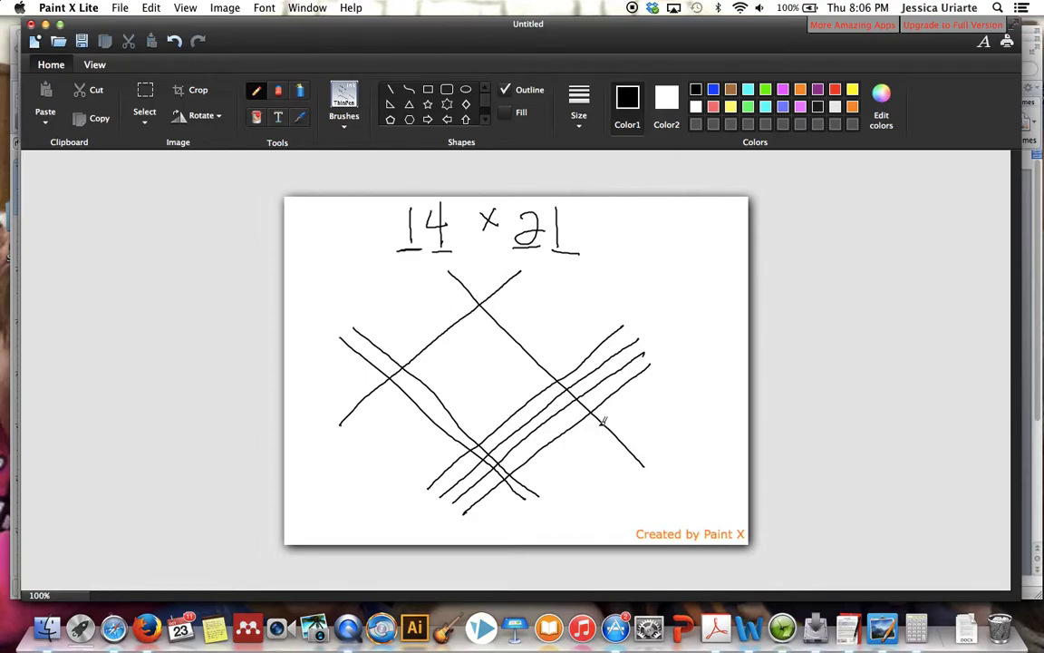
Draw dotted dividers around the left and right groups of crossings
left_click(379, 295)
left_click(392, 306)
left_click(399, 318)
left_click(414, 335)
left_click(421, 363)
left_click(419, 386)
left_click(388, 433)
left_click(360, 454)
left_click(593, 320)
left_click(549, 344)
left_click(529, 366)
left_click(514, 397)
left_click(514, 423)
left_click(524, 451)
left_click(552, 473)
left_click(595, 491)
Dot the left crossings and label them 2, then dot the right crossings and label them 4
left_click(387, 380)
left_click_drag(315, 366, 346, 385)
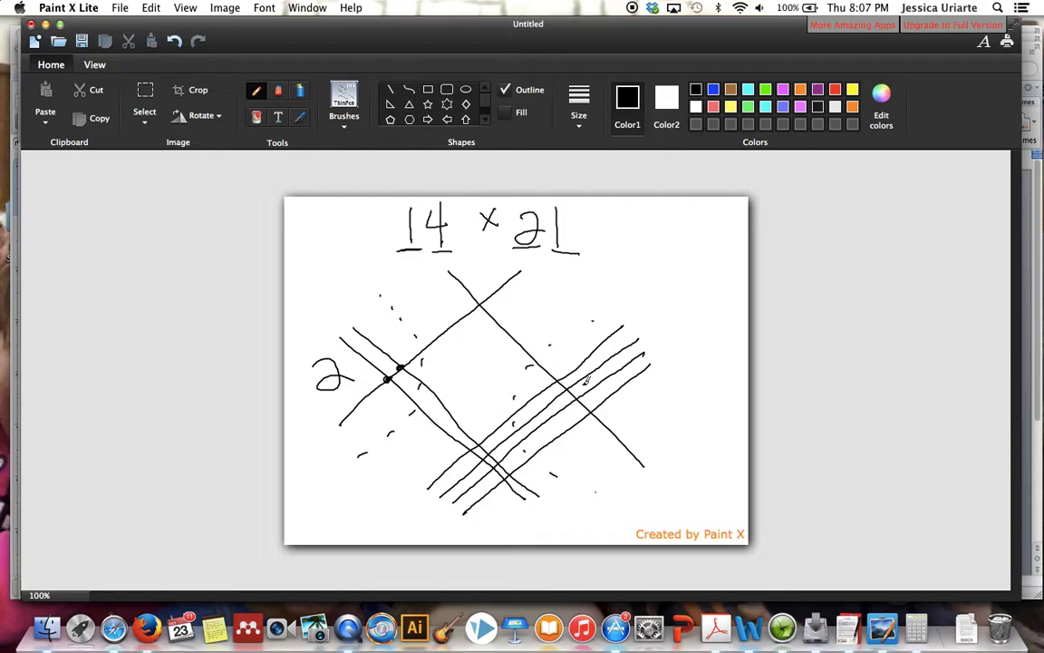
left_click(555, 380)
left_click(566, 388)
left_click(594, 412)
left_click_drag(671, 406, 669, 444)
Dot the crossings in the middle group and write 9 below them
left_click(479, 303)
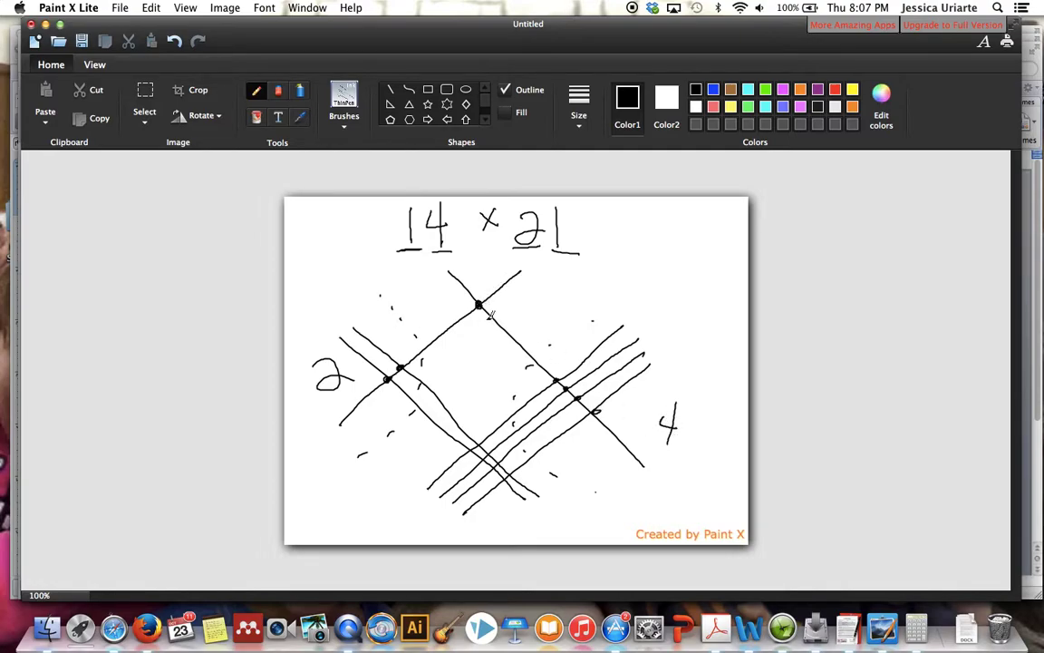
left_click(479, 445)
left_click(500, 464)
left_click(513, 474)
left_click(487, 455)
left_click(494, 470)
left_click_drag(495, 510, 495, 528)
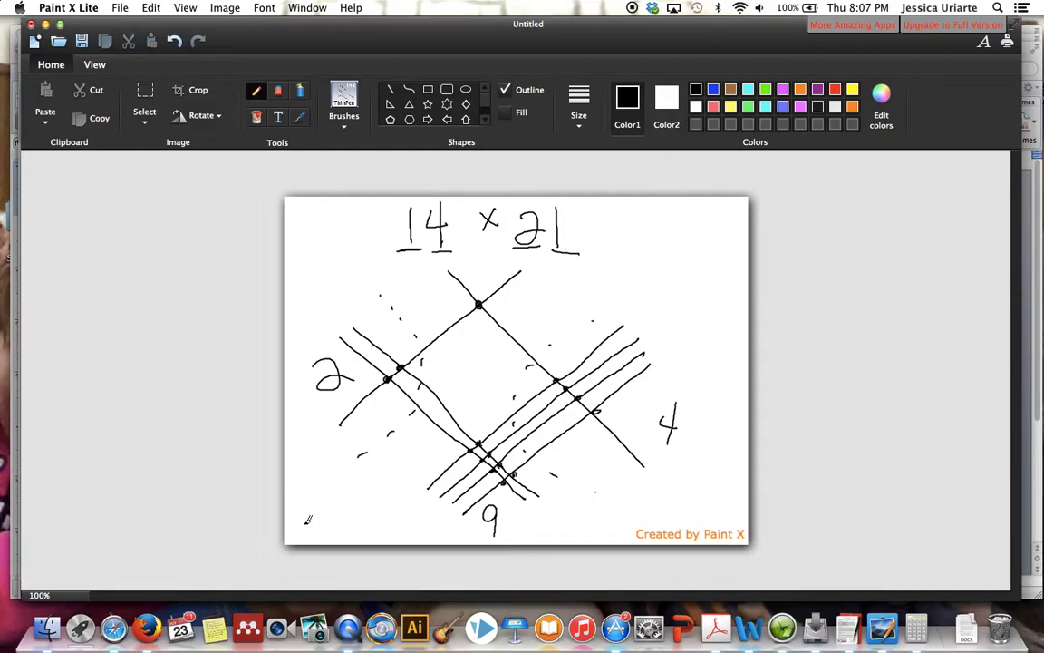
Write '= 294' after 14 × 21
left_click_drag(566, 227, 585, 225)
mouse_move(566, 239)
left_mouse_down()
mouse_move(636, 246)
mouse_move(658, 211)
mouse_move(653, 254)
left_mouse_up()
mouse_move(673, 210)
left_mouse_down()
mouse_move(691, 233)
mouse_move(686, 258)
left_mouse_up()
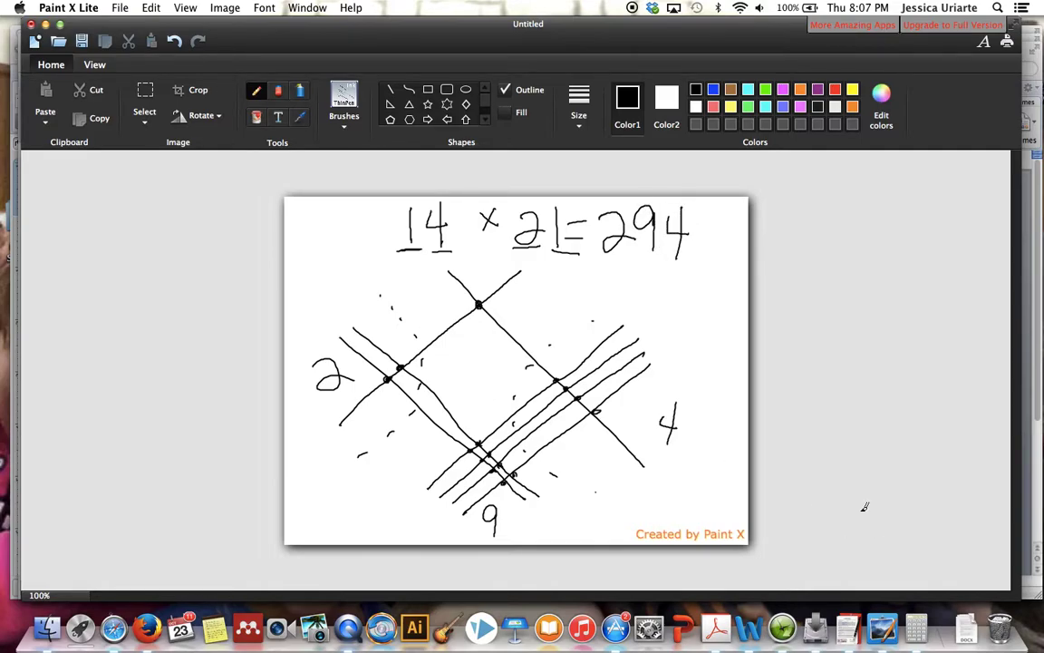
Compute 14 × 21 in Calculator, getting 294
left_click(917, 627)
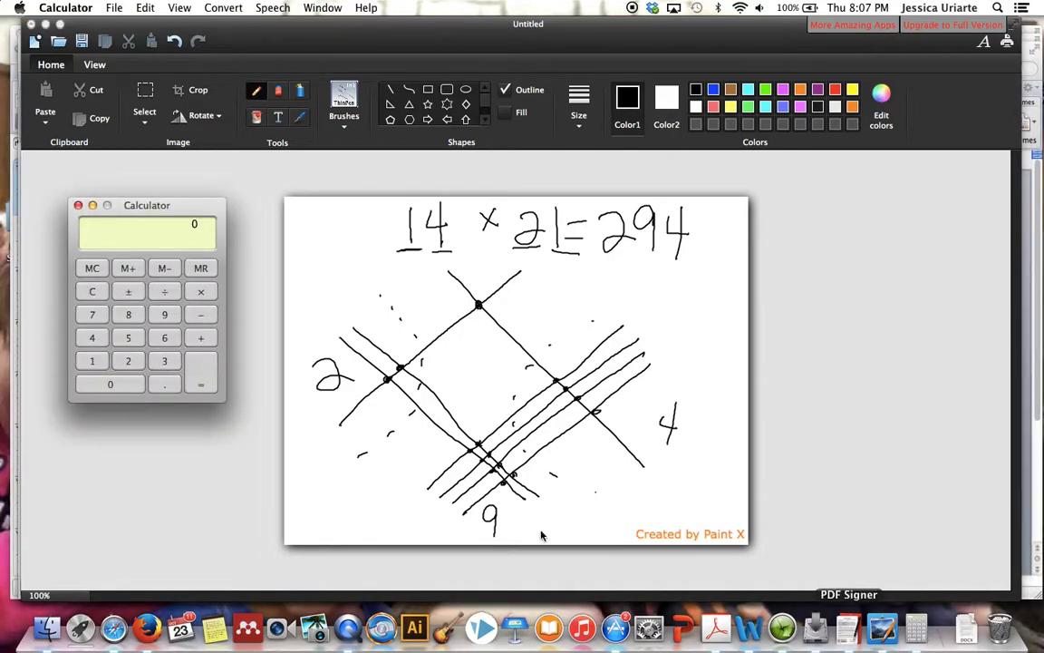
left_click(86, 359)
left_click(91, 337)
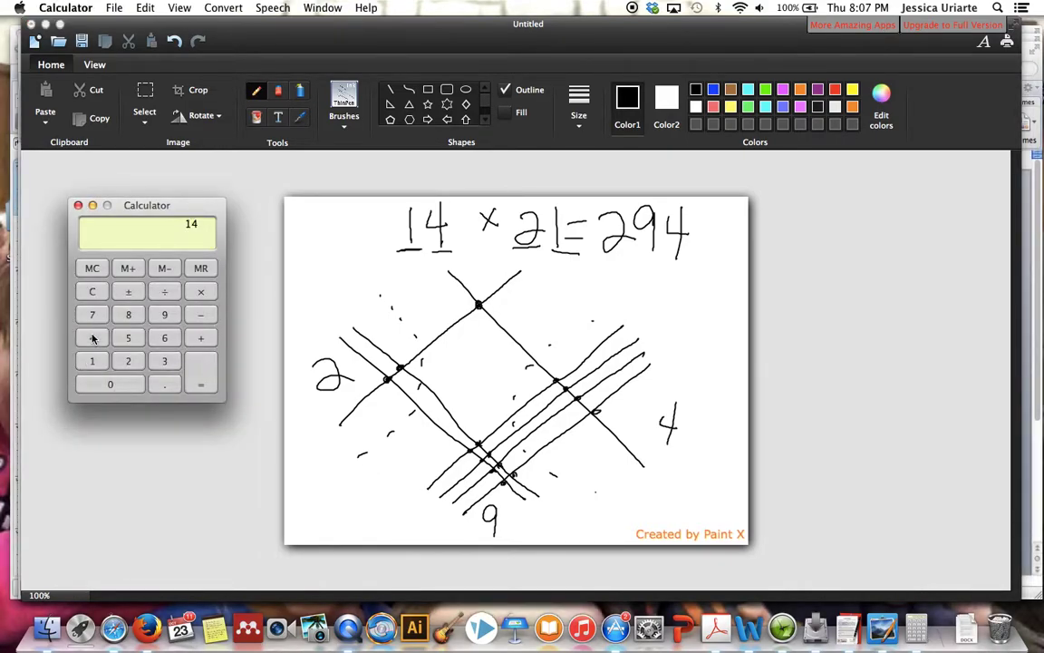
left_click(201, 290)
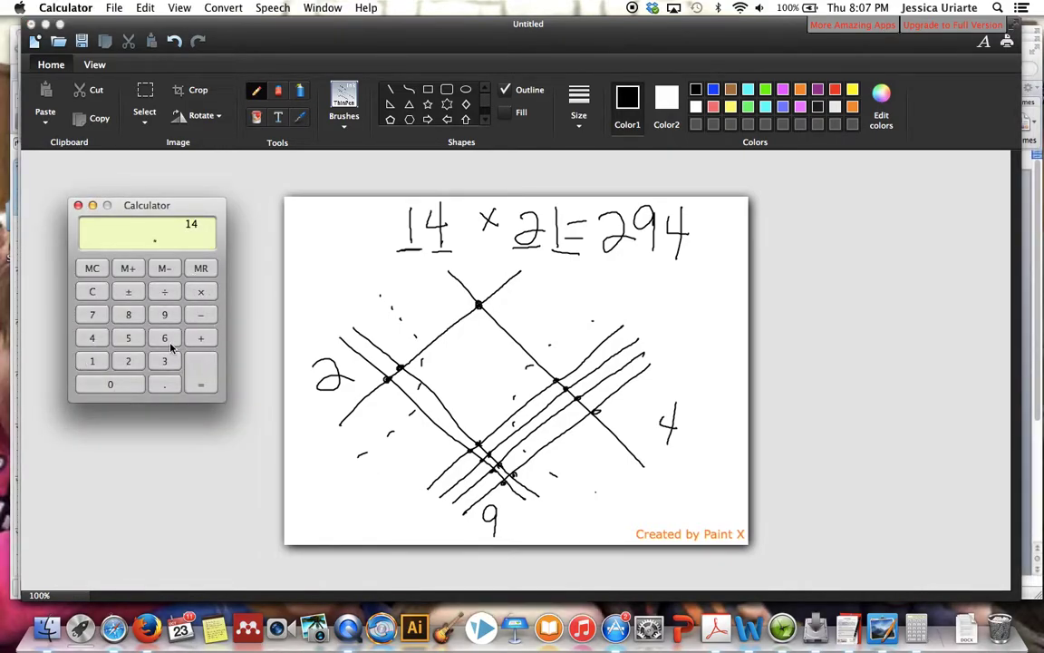
left_click(128, 360)
left_click(87, 362)
left_click(208, 373)
Select the whole 14 × 21 drawing and delete it to clear the canvas
left_click(159, 95)
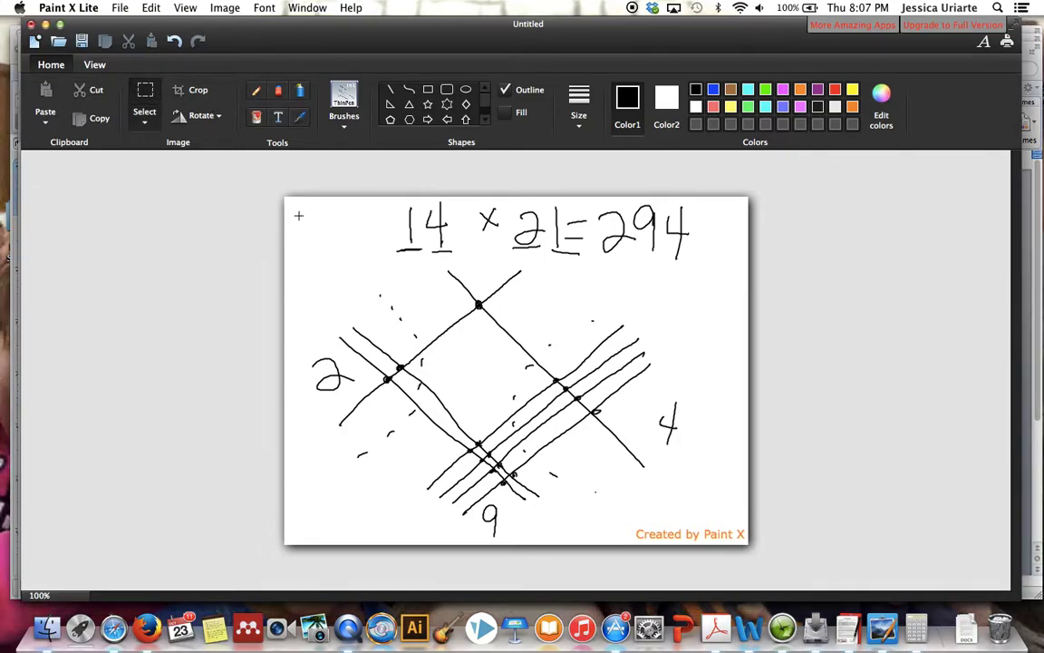
mouse_move(291, 202)
left_mouse_down()
mouse_move(454, 217)
mouse_move(749, 368)
mouse_move(736, 540)
left_mouse_up()
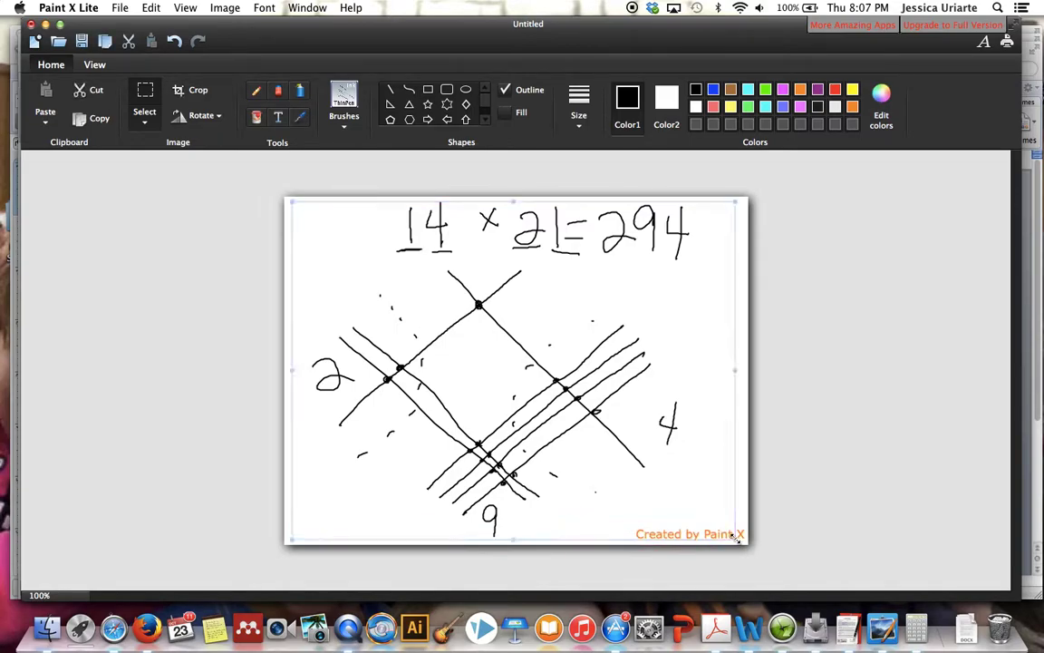
key("Delete")
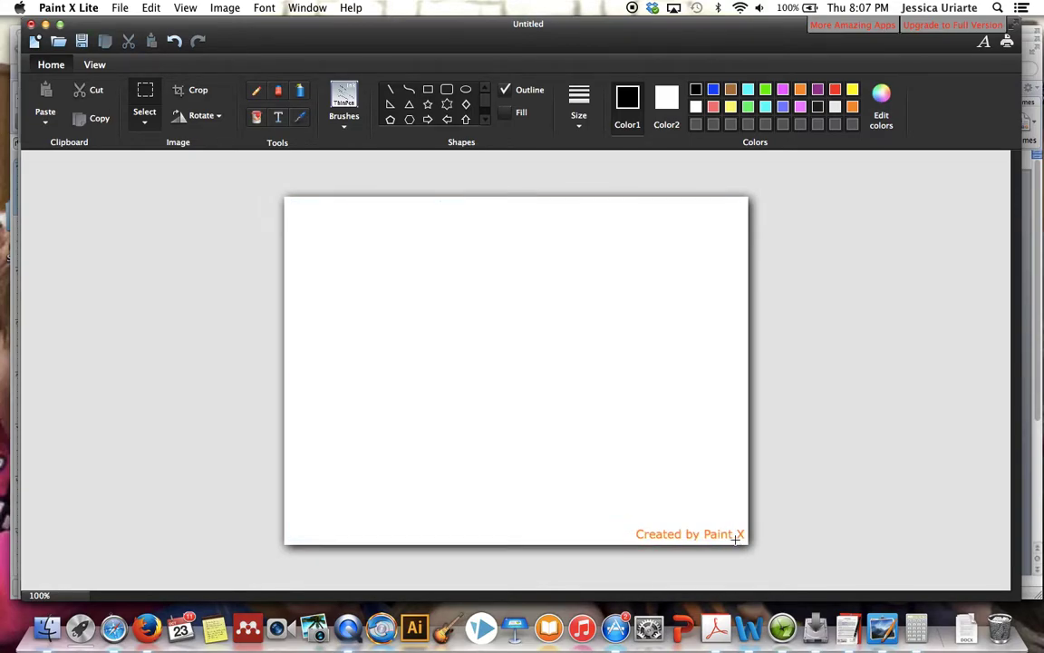
Handwrite '25 × 37' with the pencil
left_click(257, 93)
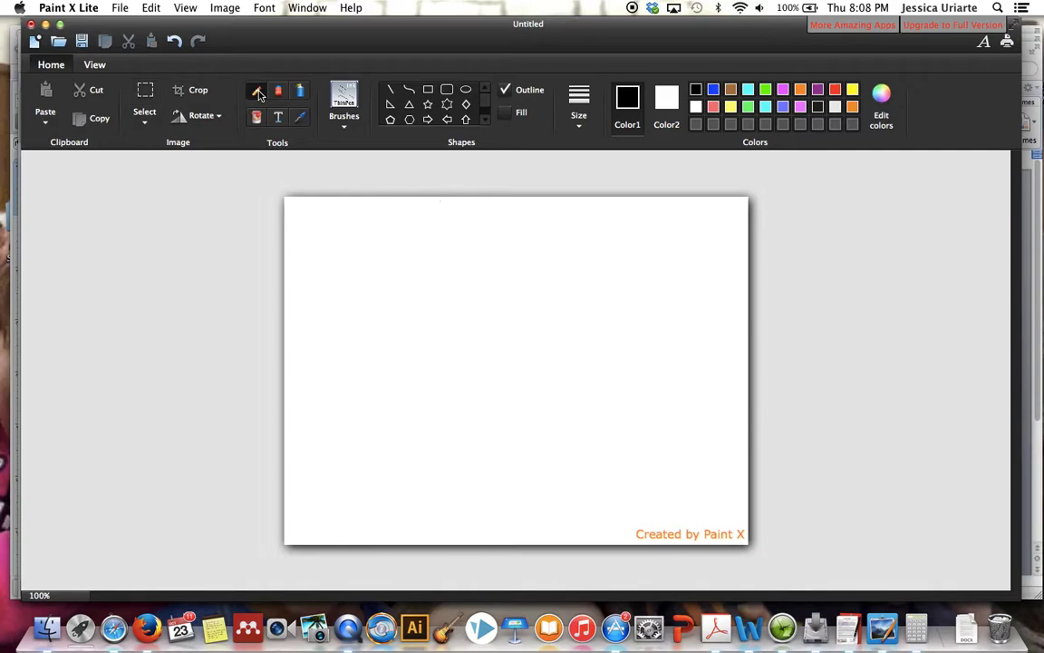
mouse_move(396, 217)
left_mouse_down()
mouse_move(414, 208)
mouse_move(399, 237)
mouse_move(427, 237)
mouse_move(462, 212)
mouse_move(434, 231)
left_mouse_up()
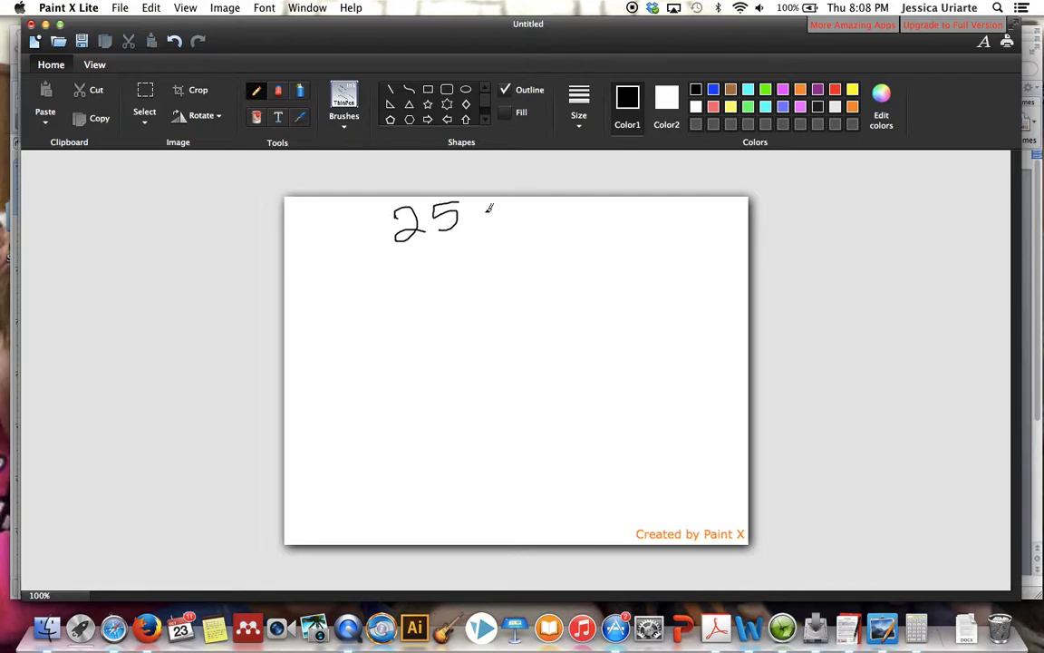
left_click_drag(485, 208, 502, 223)
mouse_move(501, 209)
left_mouse_down()
mouse_move(485, 224)
mouse_move(555, 220)
mouse_move(539, 238)
mouse_move(596, 234)
left_mouse_up()
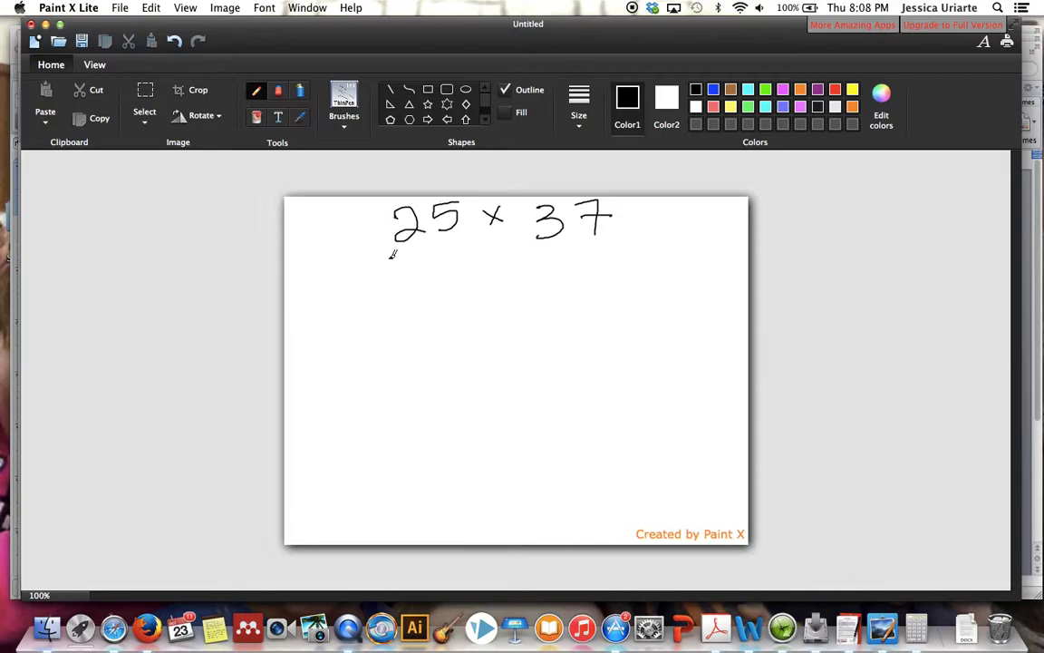
Underline the 2 and 5, draw parallel diagonal lines for each, and underline the 3 of 37
left_click_drag(391, 247, 425, 244)
left_click_drag(332, 463, 542, 284)
mouse_move(324, 456)
left_mouse_down()
mouse_move(482, 306)
mouse_move(541, 270)
left_mouse_up()
left_click_drag(439, 240, 471, 234)
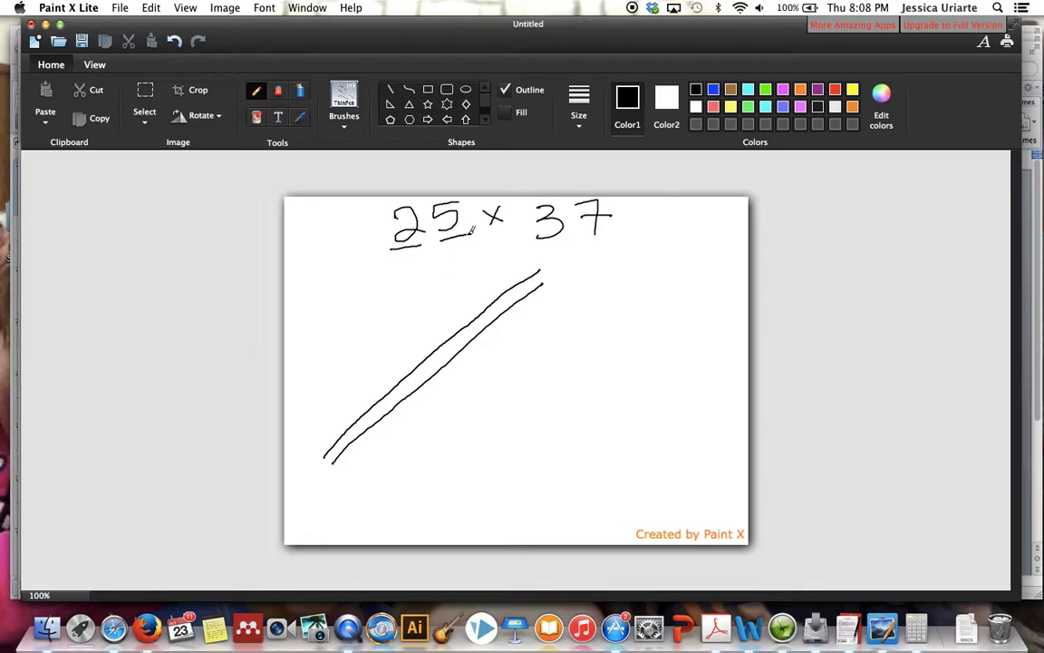
mouse_move(457, 500)
left_mouse_down()
mouse_move(652, 320)
mouse_move(508, 462)
mouse_move(675, 339)
left_mouse_up()
left_click_drag(500, 509, 669, 361)
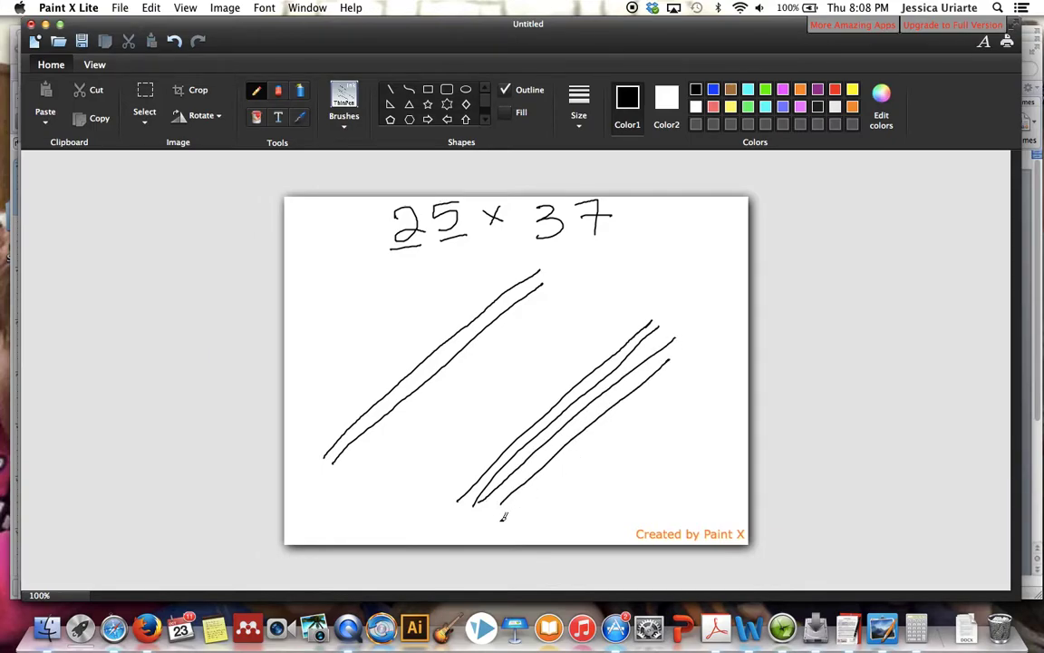
left_click_drag(506, 511, 698, 356)
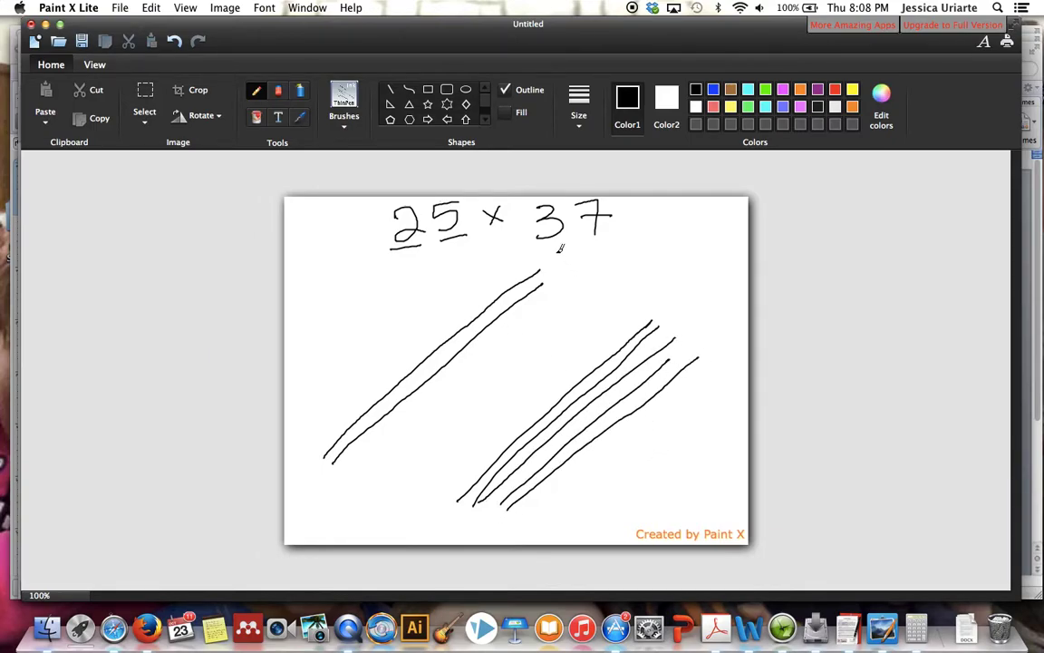
left_click_drag(537, 241, 577, 242)
Draw three down-right crossing lines for the 3 of 37
mouse_move(329, 336)
left_mouse_down()
mouse_move(470, 419)
mouse_move(580, 505)
left_mouse_up()
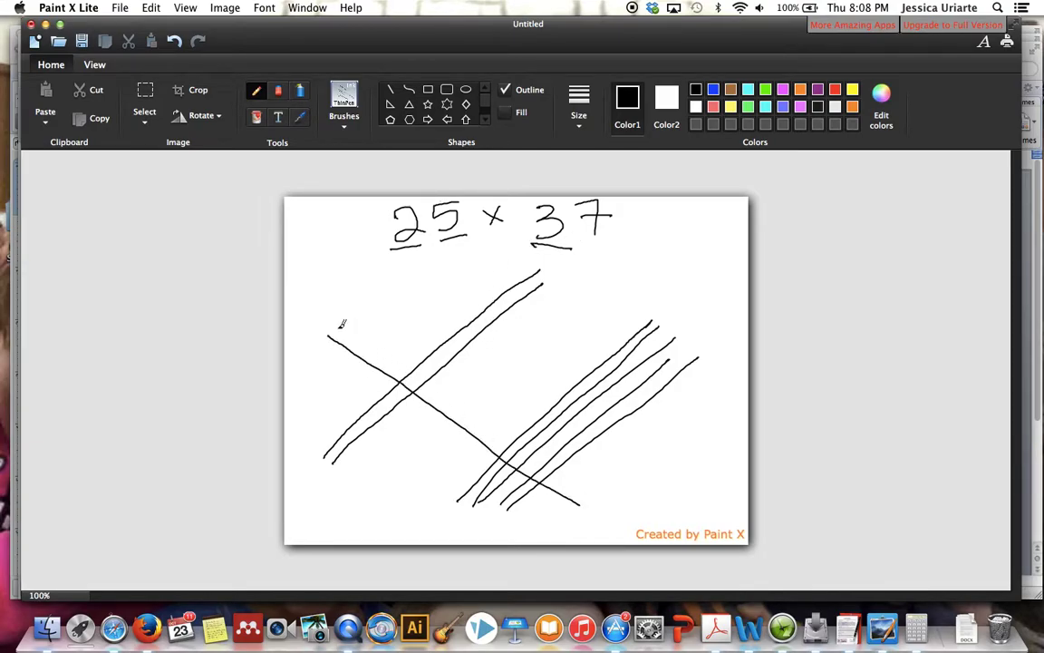
mouse_move(337, 330)
left_mouse_down()
mouse_move(376, 344)
mouse_move(591, 501)
left_mouse_up()
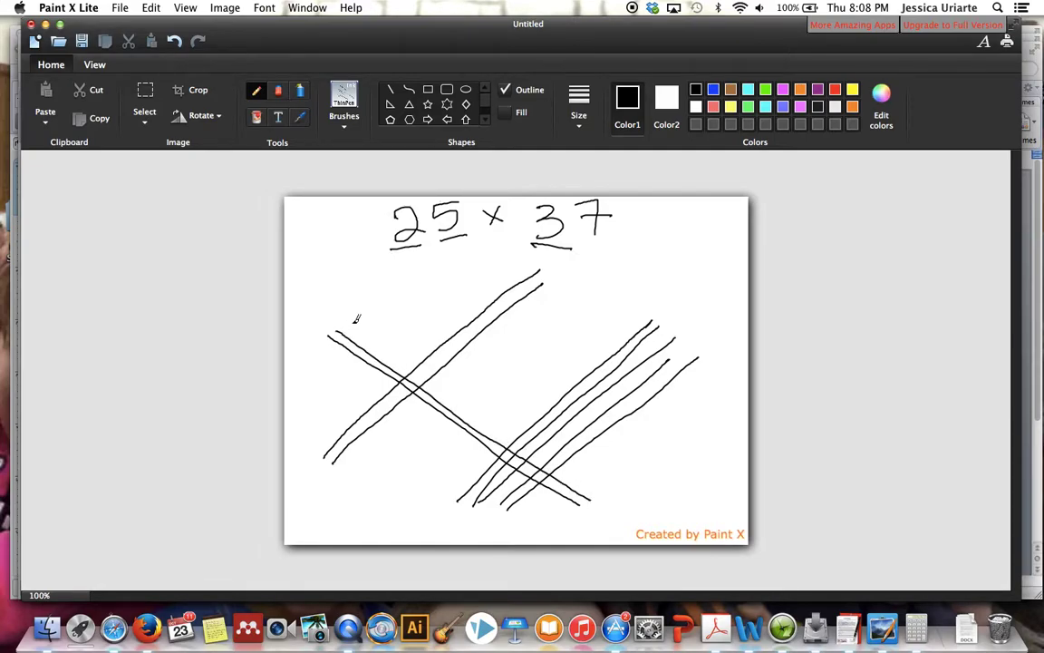
mouse_move(354, 320)
left_mouse_down()
mouse_move(450, 366)
mouse_move(606, 497)
left_mouse_up()
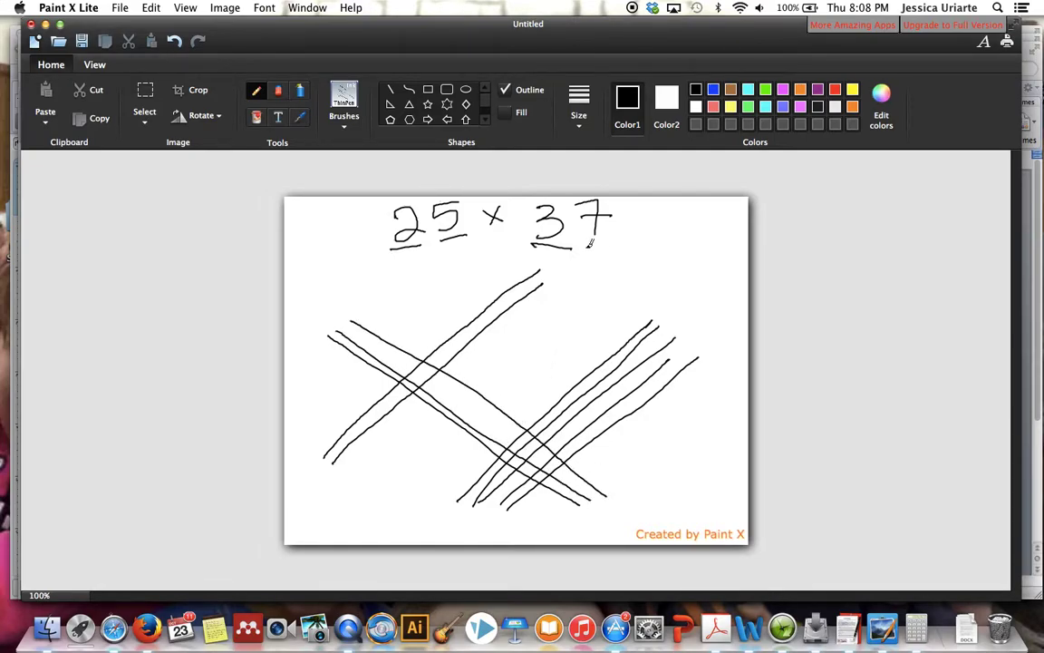
Underline the 7 and draw seven parallel crossing lines for it
left_click_drag(585, 243, 636, 242)
left_click_drag(435, 274, 664, 469)
left_click_drag(444, 272, 691, 463)
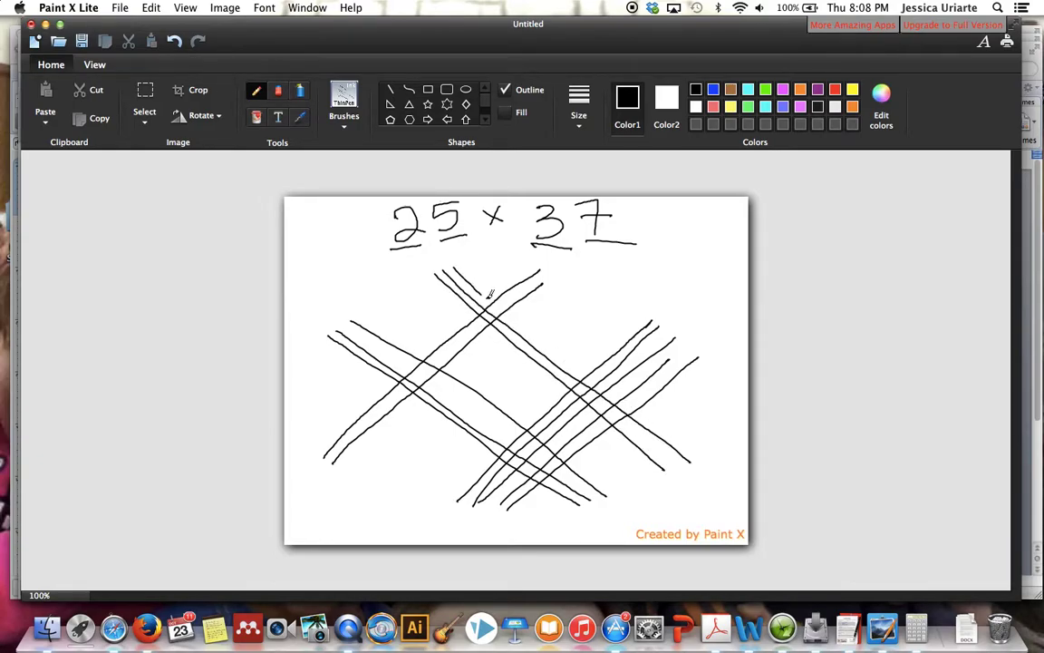
mouse_move(454, 267)
left_mouse_down()
mouse_move(574, 363)
mouse_move(700, 442)
left_mouse_up()
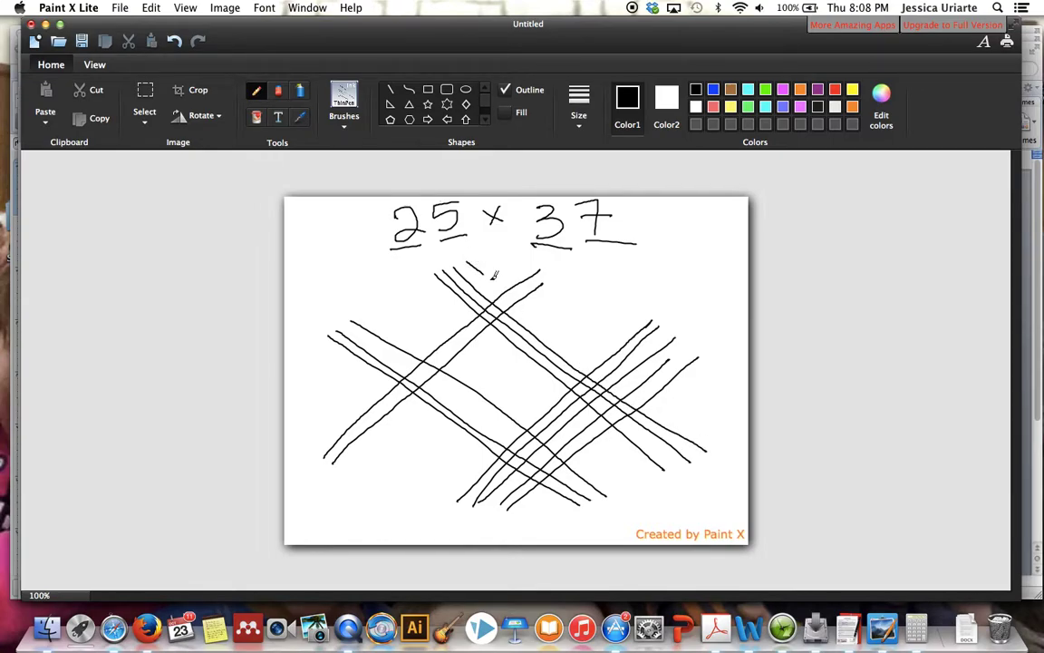
left_click_drag(467, 263, 702, 438)
left_click_drag(477, 271, 678, 428)
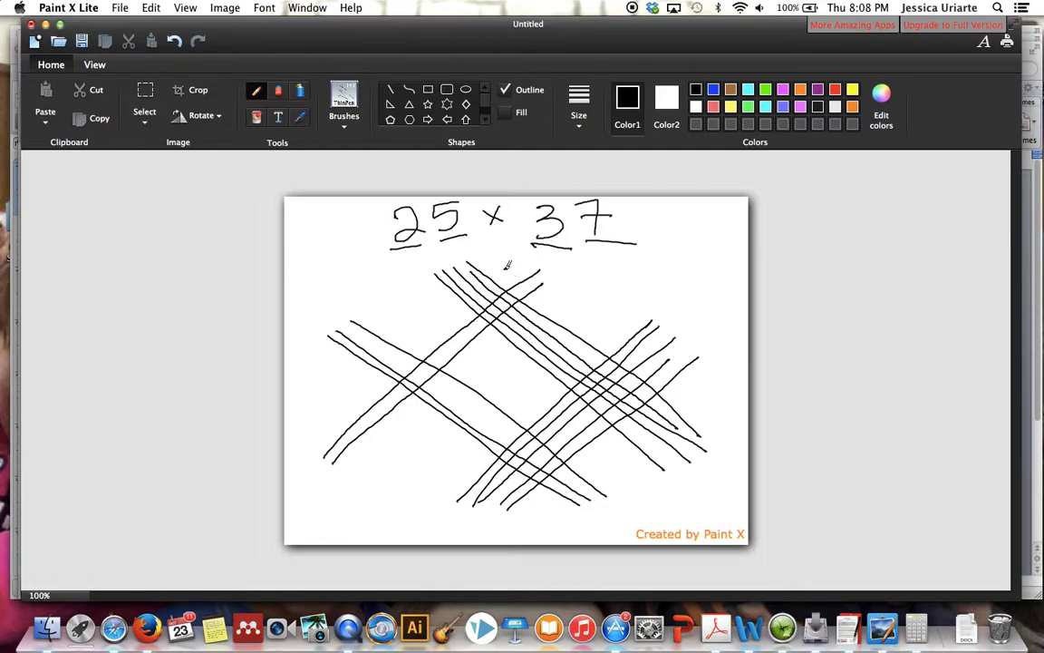
left_click_drag(505, 269, 705, 413)
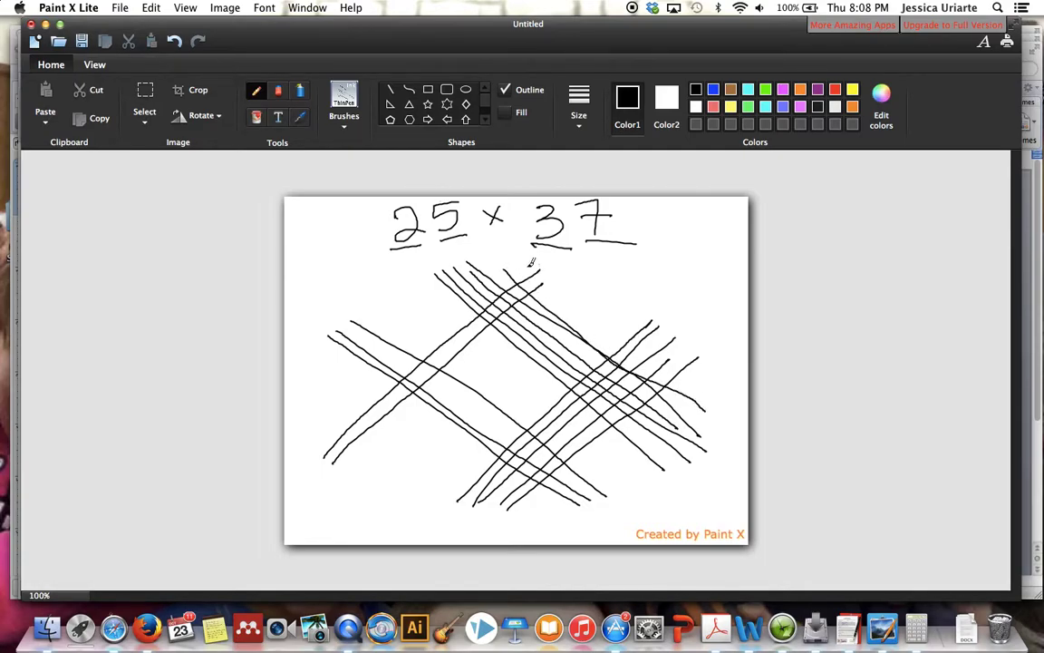
left_click_drag(511, 267, 713, 402)
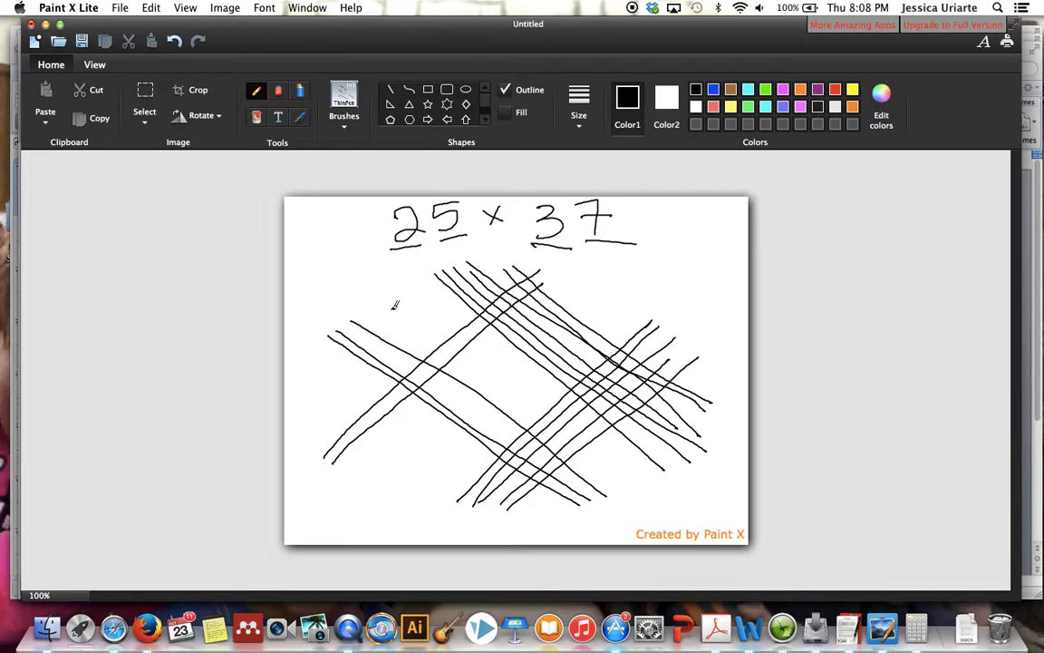
Draw dotted dividers around the left and right intersection groups
left_click(423, 318)
left_click(446, 334)
left_click(457, 358)
left_click(459, 381)
left_click(441, 413)
left_click(614, 309)
left_click(594, 315)
left_click(570, 330)
left_click(552, 366)
left_click(538, 401)
left_click(555, 423)
left_click(635, 467)
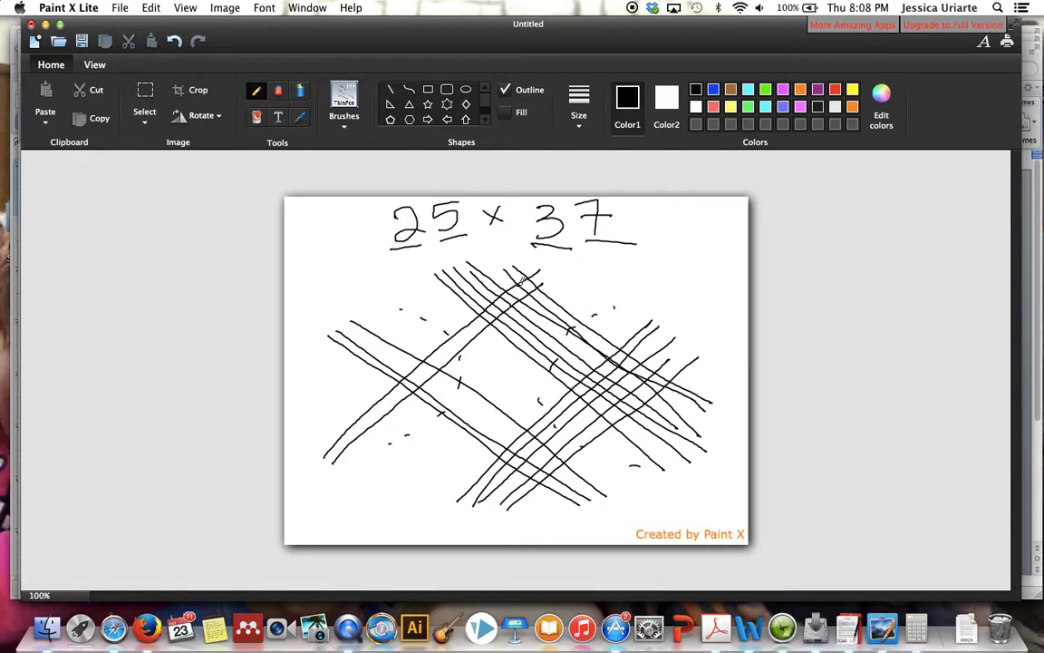
Dot the remaining left-group crossings and write their count, 6
left_click(419, 363)
left_click(440, 372)
mouse_move(324, 357)
left_mouse_down()
mouse_move(319, 385)
mouse_move(340, 393)
left_mouse_up()
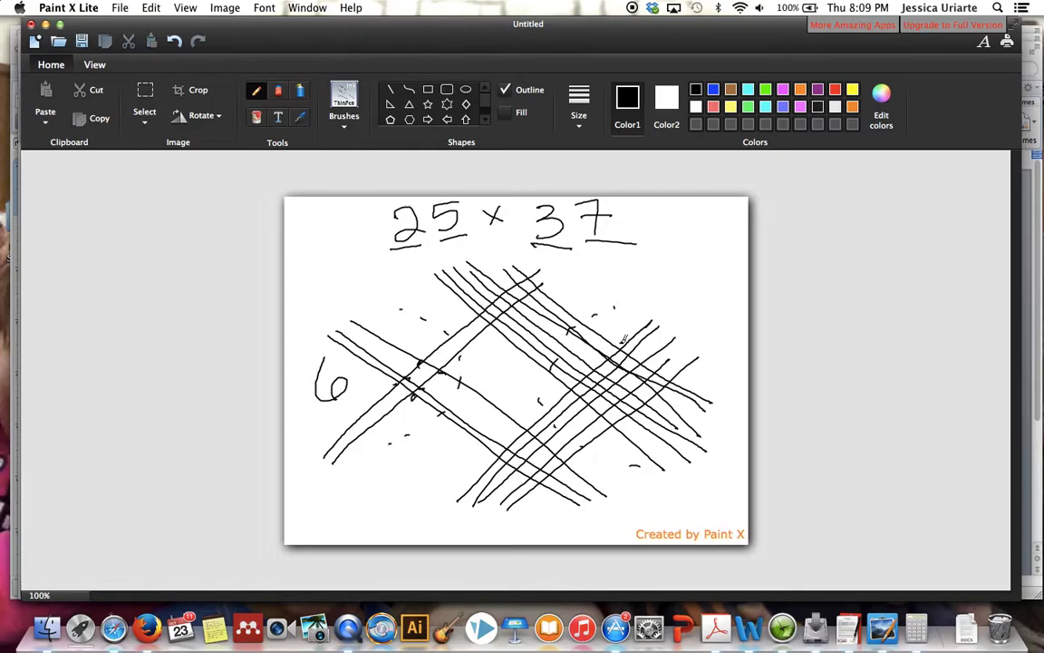
Dot the lower-right crossings and write their count, 35
left_click(643, 361)
left_click(655, 366)
left_click(667, 372)
left_click(680, 382)
left_click(654, 377)
mouse_move(687, 333)
left_mouse_down()
mouse_move(686, 351)
mouse_move(700, 351)
mouse_move(718, 329)
left_mouse_up()
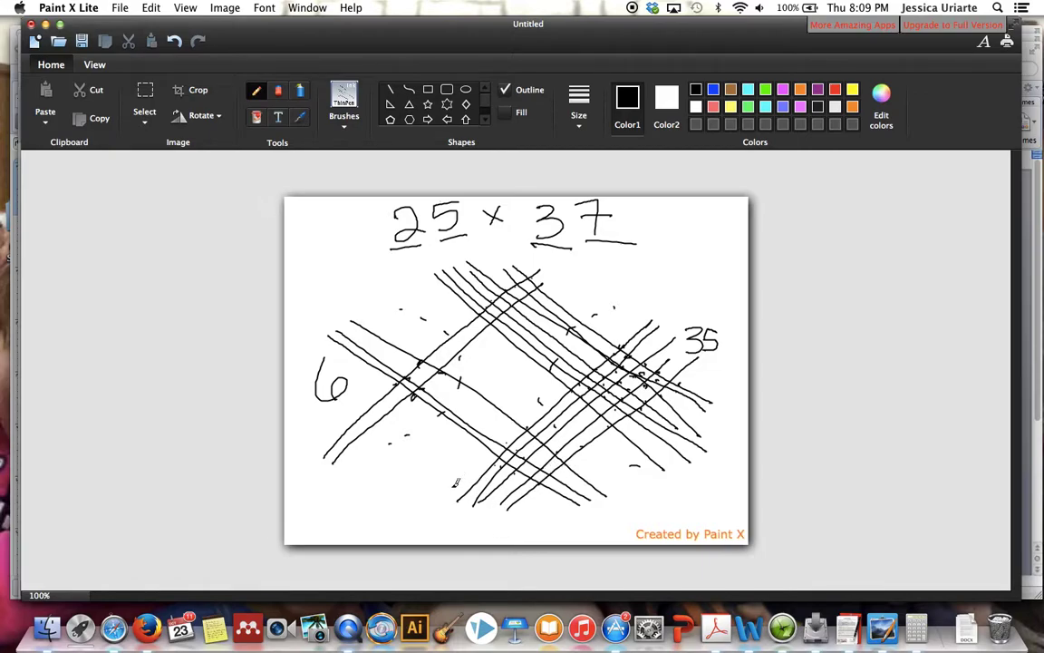
Write the middle count 29, carry the 3 of 35 to make 32, and carry into 6 to make 9
mouse_move(421, 468)
left_mouse_down()
mouse_move(436, 487)
mouse_move(448, 463)
mouse_move(457, 489)
left_mouse_up()
left_click_drag(687, 355, 719, 354)
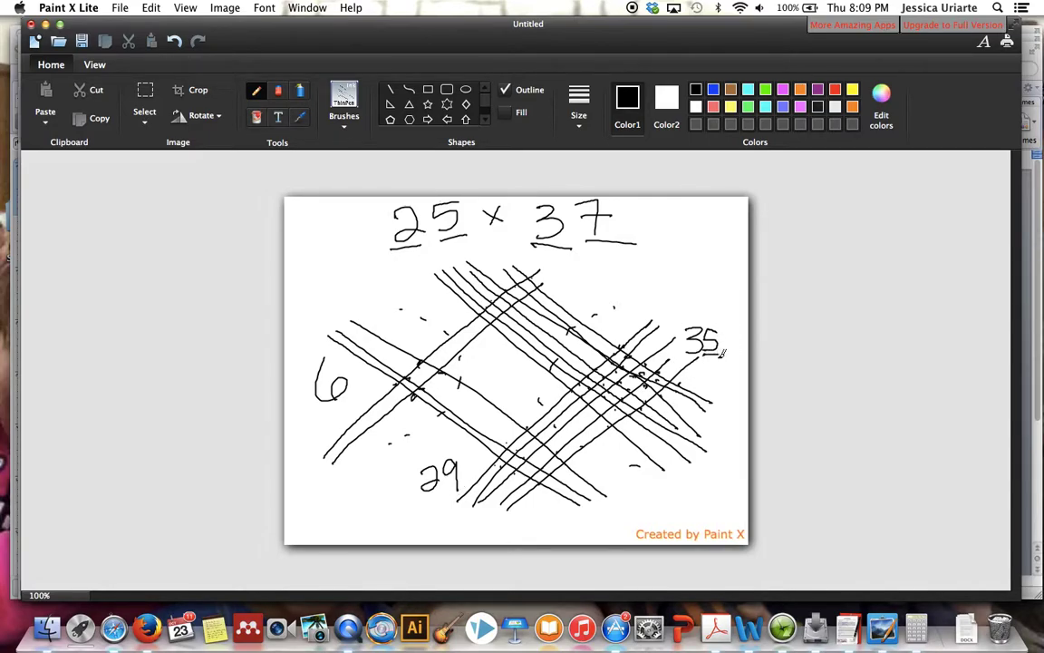
mouse_move(686, 321)
left_mouse_down()
mouse_move(690, 357)
mouse_move(626, 322)
mouse_move(535, 367)
mouse_move(480, 435)
mouse_move(481, 460)
left_mouse_up()
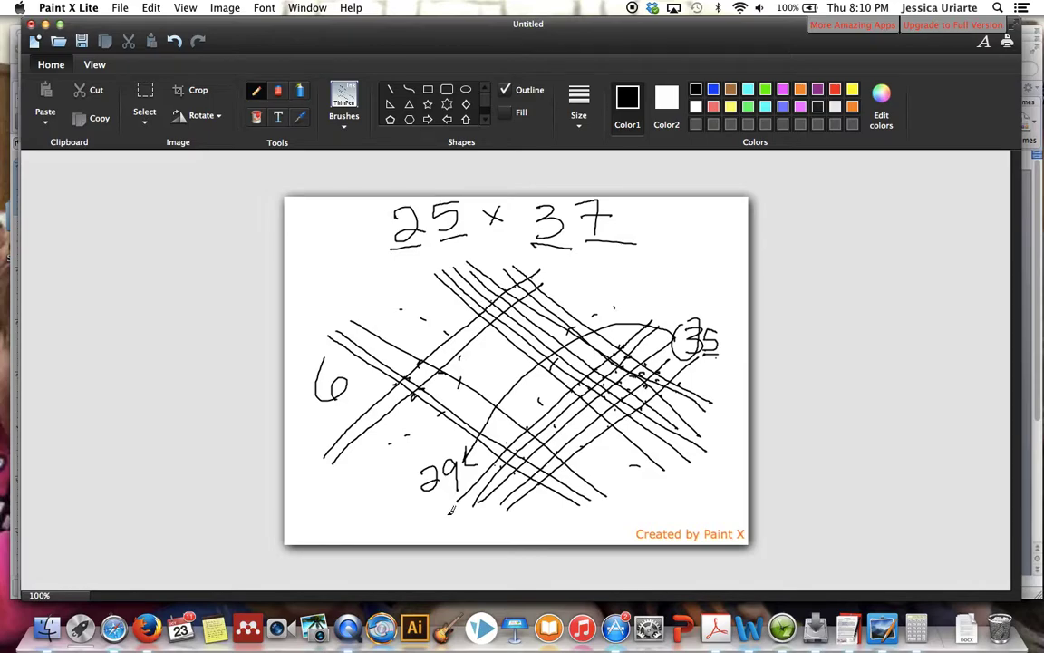
mouse_move(446, 514)
left_mouse_down()
mouse_move(447, 533)
mouse_move(470, 532)
left_mouse_up()
left_click_drag(426, 446, 427, 458)
mouse_move(422, 510)
left_mouse_down()
mouse_move(437, 524)
mouse_move(405, 525)
mouse_move(442, 517)
mouse_move(407, 519)
mouse_move(332, 419)
mouse_move(343, 423)
left_mouse_up()
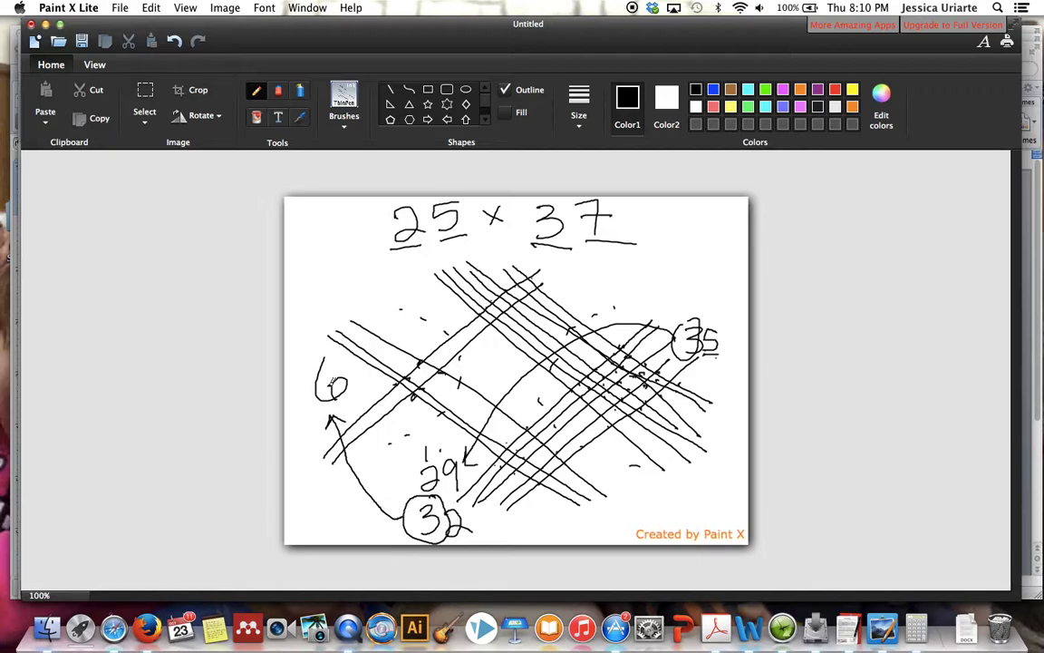
mouse_move(305, 417)
left_mouse_down()
mouse_move(291, 422)
mouse_move(300, 448)
left_mouse_up()
Write '= 925' after 25 × 37 and underline the answer digits 9, 2 and 5
left_click_drag(617, 212, 639, 212)
mouse_move(617, 219)
left_mouse_down()
mouse_move(674, 220)
mouse_move(671, 241)
mouse_move(707, 240)
mouse_move(721, 212)
left_mouse_up()
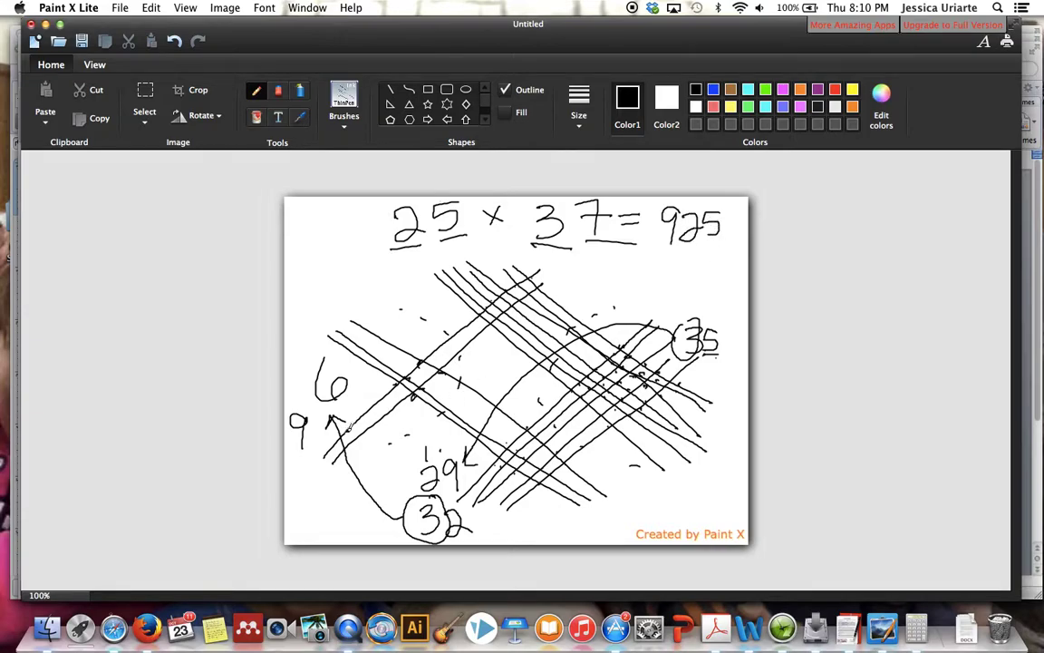
left_click_drag(292, 449, 319, 448)
left_click_drag(454, 538, 490, 535)
left_click_drag(704, 359, 724, 359)
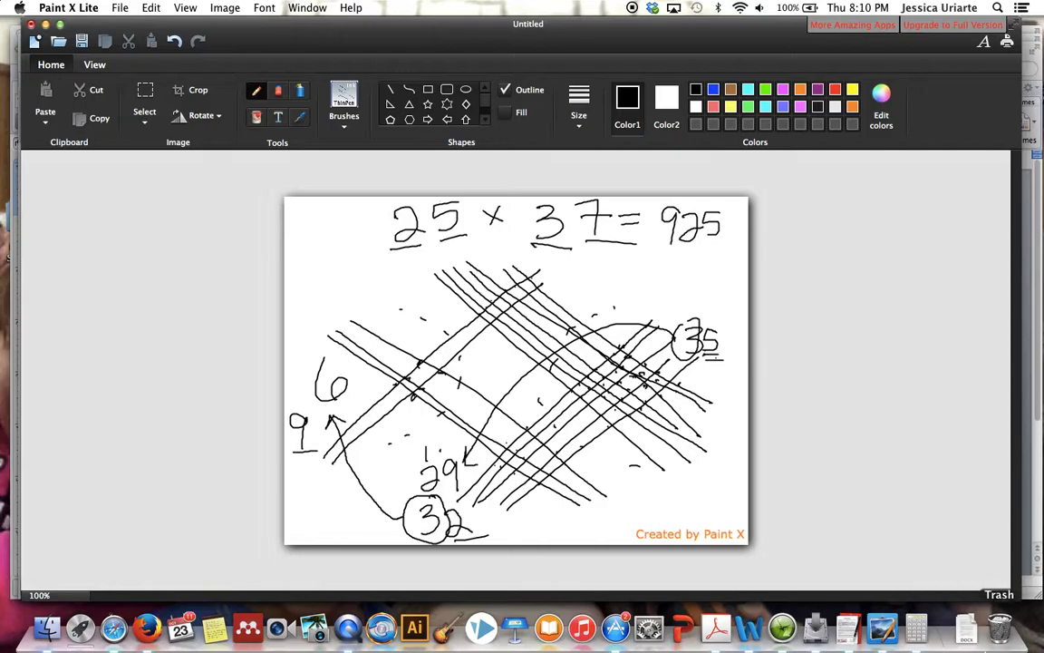
Clear Calculator and compute 25 × 37, getting 925
left_click(916, 626)
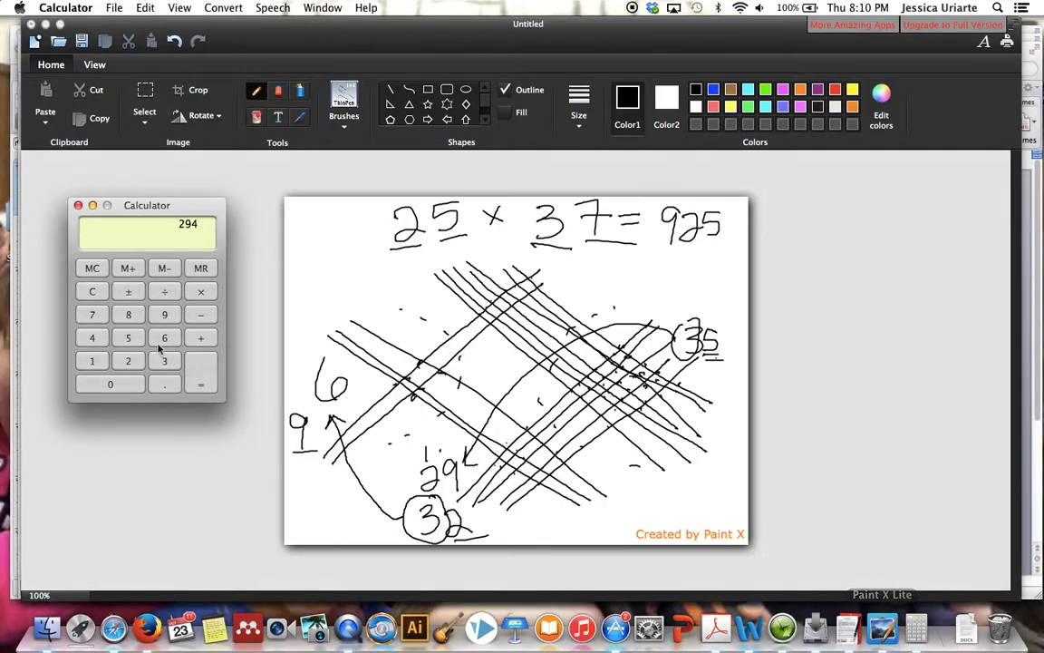
left_click(91, 291)
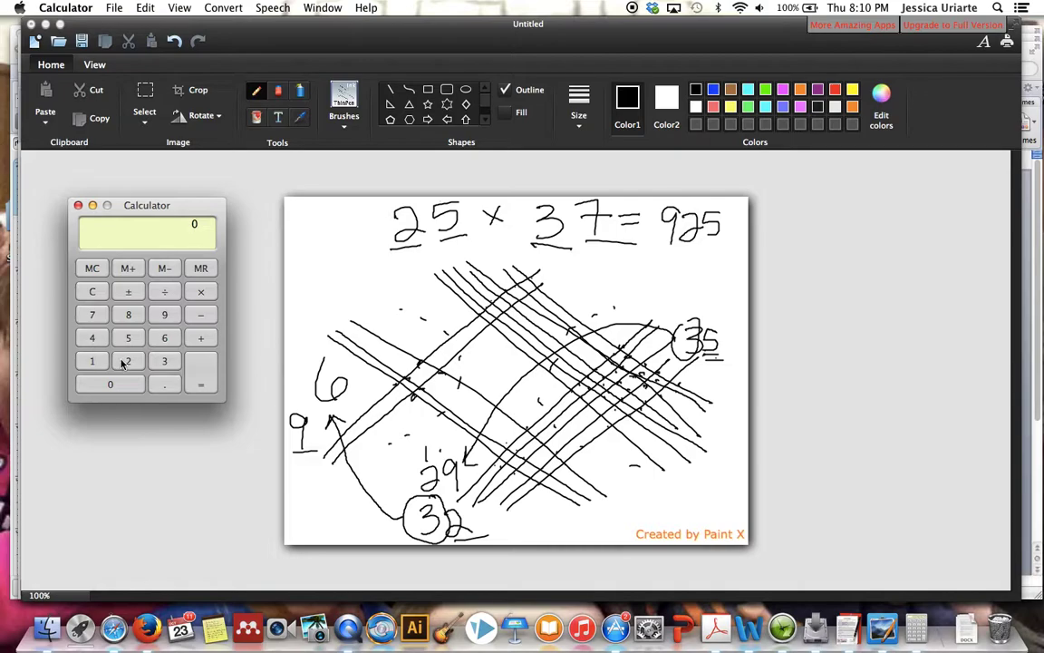
left_click(127, 337)
left_click(205, 295)
left_click(92, 315)
left_click(204, 367)
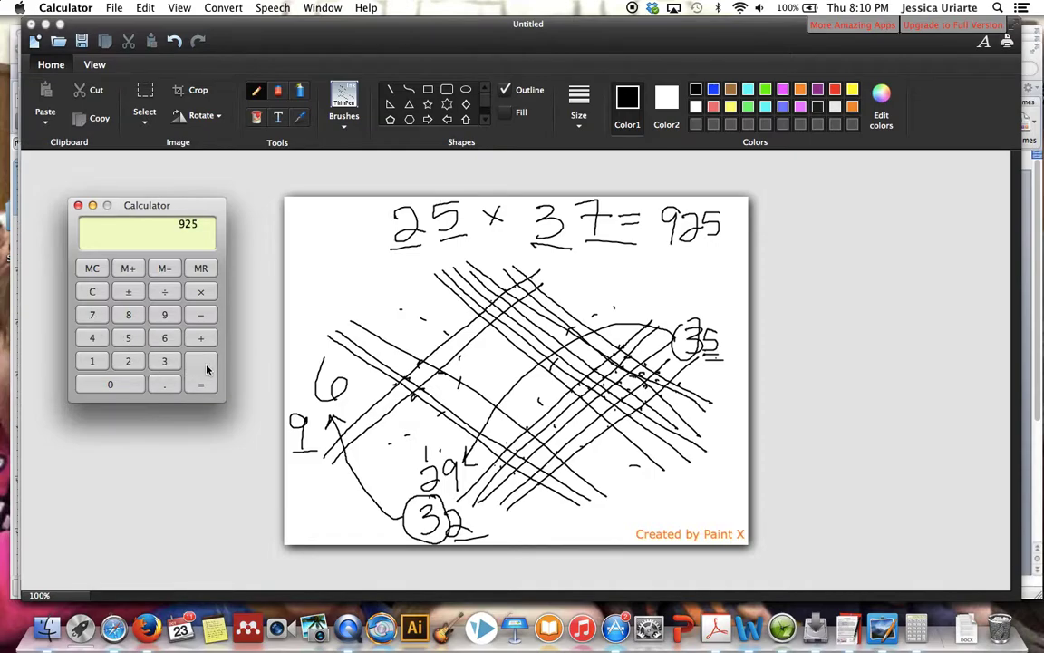